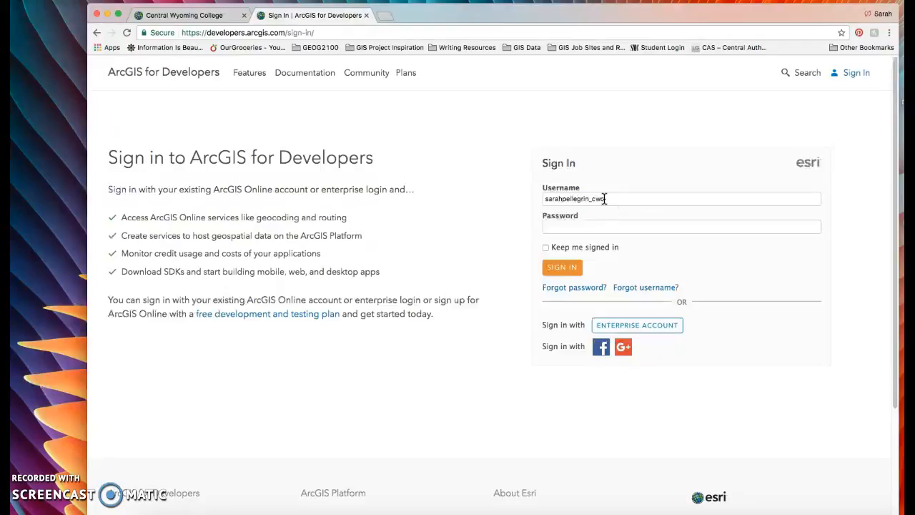
Enter the account password and sign in to ArcGIS for Developers.
{"action": "left_click", "coordinate": [611, 227]}
{"action": "type", "text": "••••••••"}
{"action": "key", "text": "Return"}
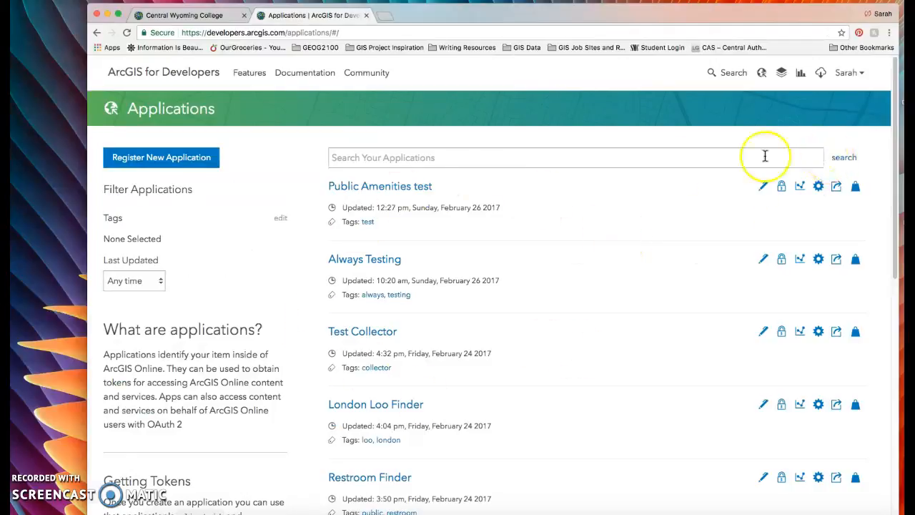
Go to the account's feature layers and start creating a new layer.
{"action": "left_click", "coordinate": [782, 76]}
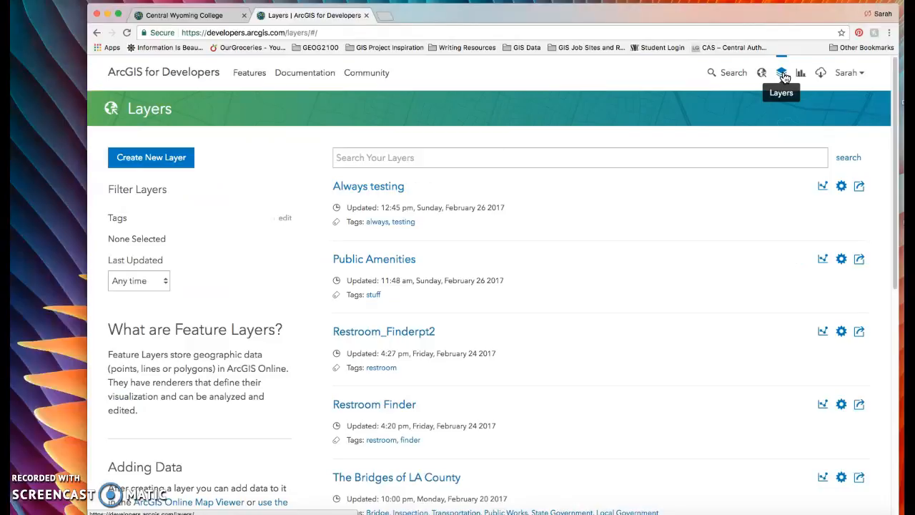
{"action": "left_click", "coordinate": [157, 158]}
{"action": "left_click", "coordinate": [157, 160]}
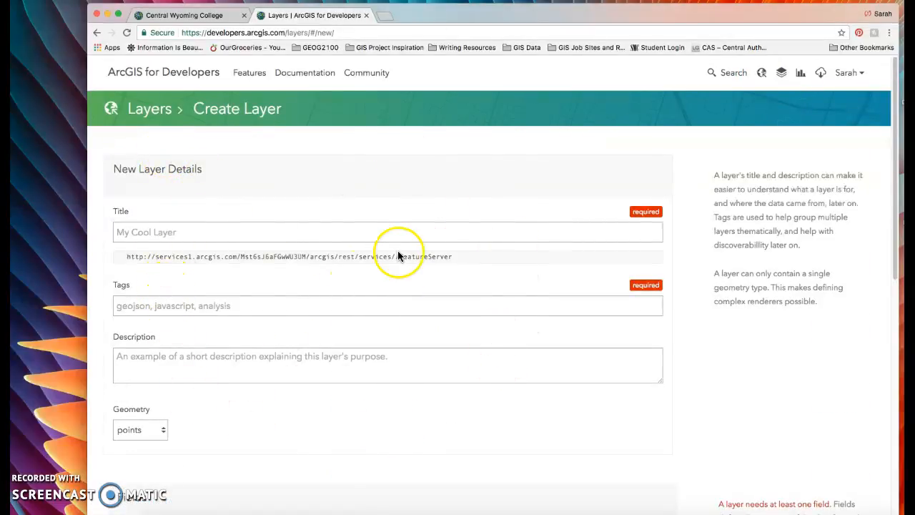
Title the new layer "Public Loos" and give it the tags "loos, public, finder".
{"action": "left_click", "coordinate": [259, 233]}
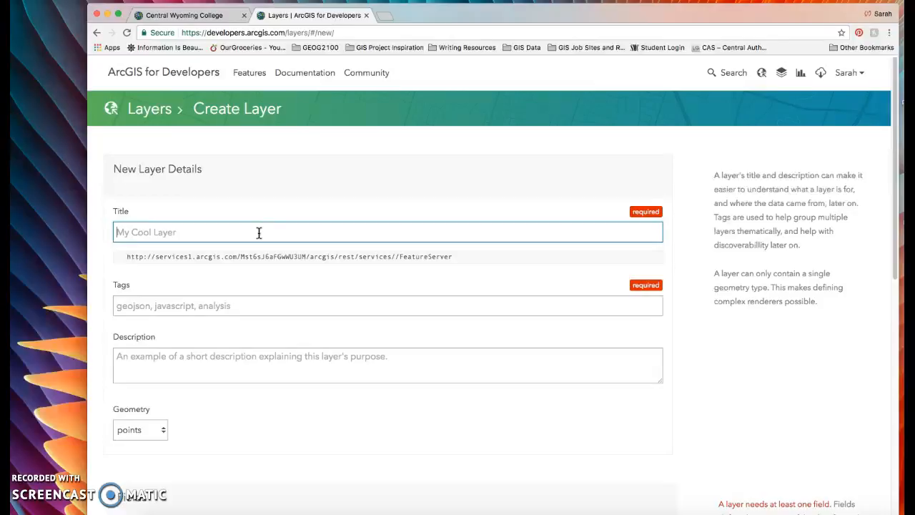
{"action": "type", "text": "Public Loos"}
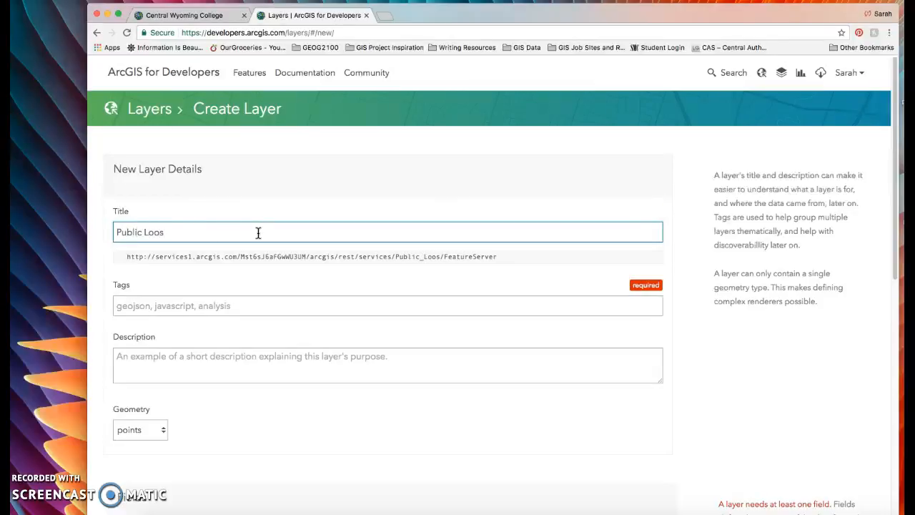
{"action": "left_click", "coordinate": [265, 304]}
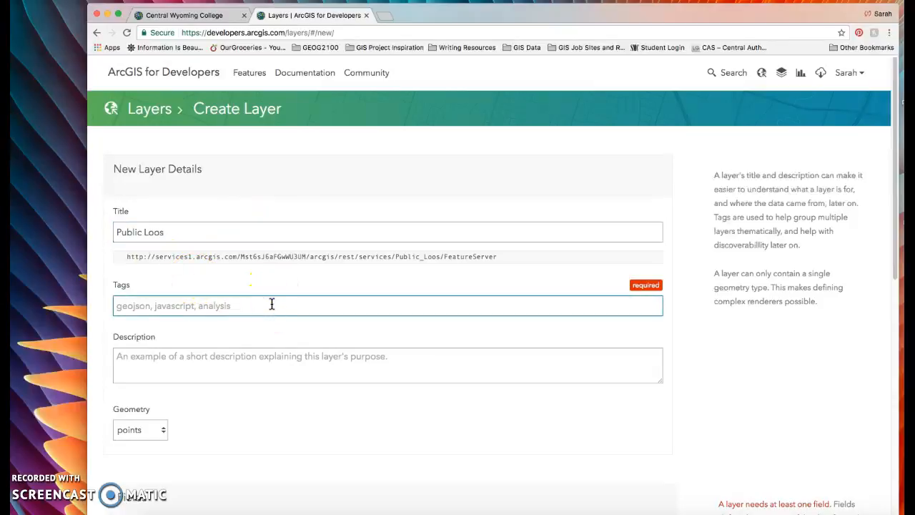
{"action": "type", "text": "loos,"}
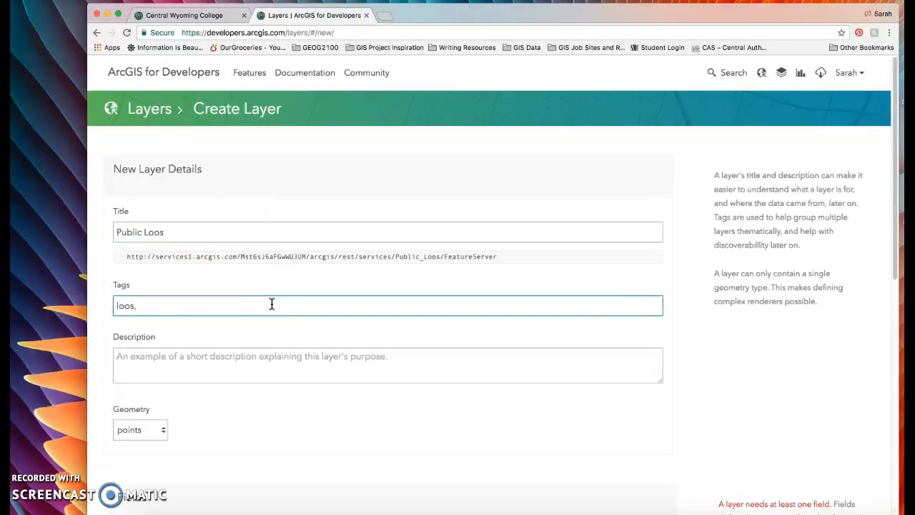
{"action": "type", "text": " public, finder"}
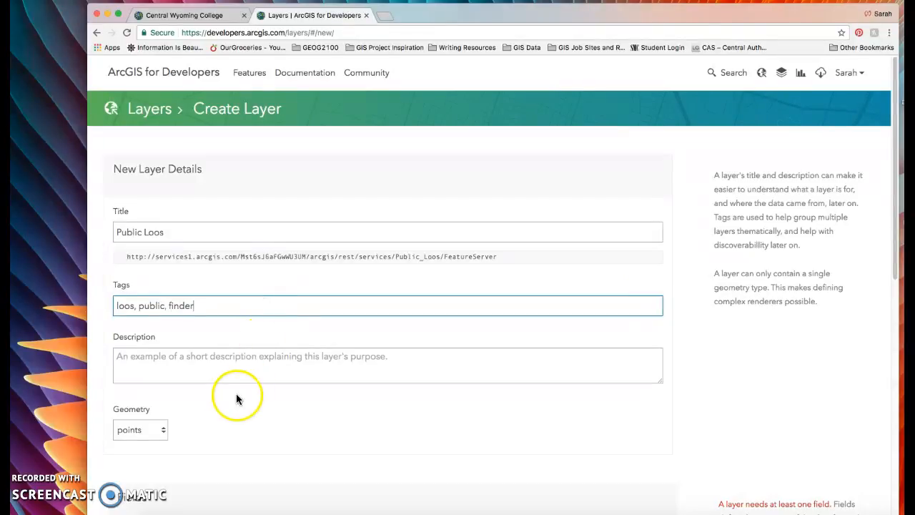
{"action": "left_click", "coordinate": [245, 394]}
Add a required String field named "Description" to the layer.
{"action": "scroll", "coordinate": [264, 392], "scroll_direction": "down", "scroll_amount": 3}
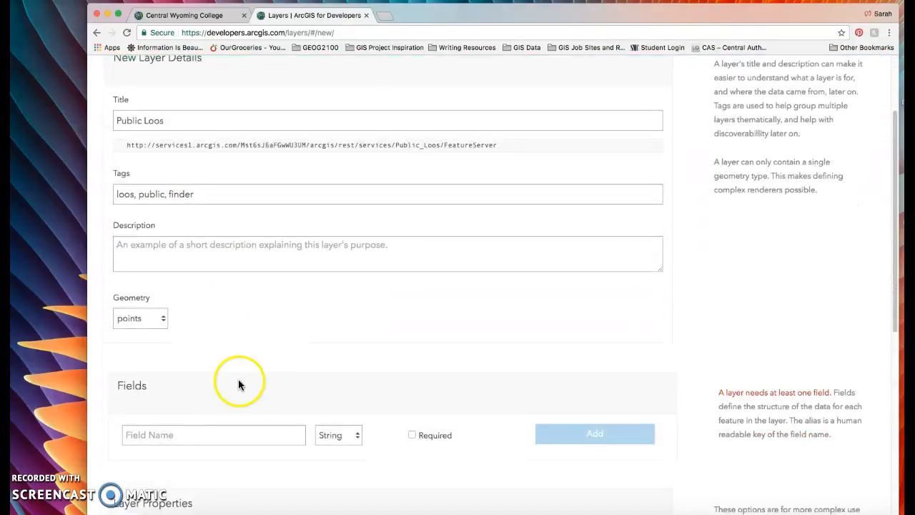
{"action": "scroll", "coordinate": [246, 347], "scroll_direction": "down", "scroll_amount": 4}
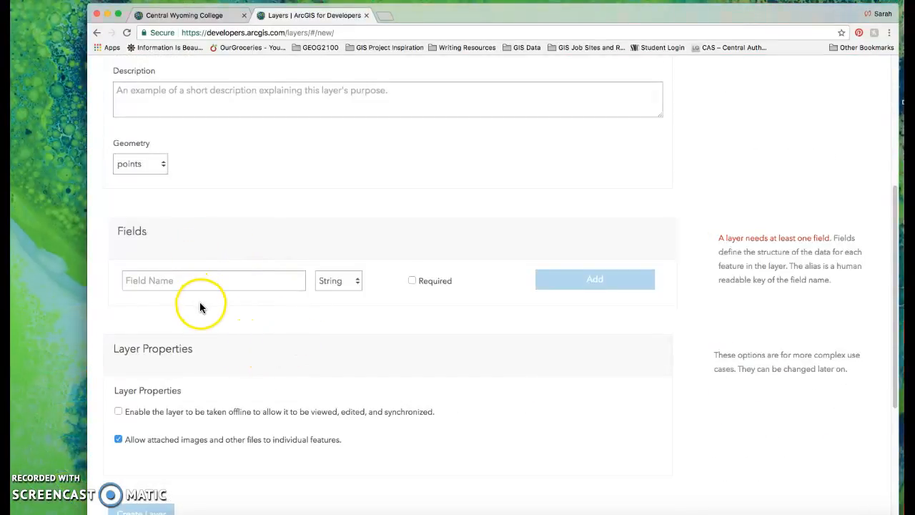
{"action": "left_click", "coordinate": [191, 281]}
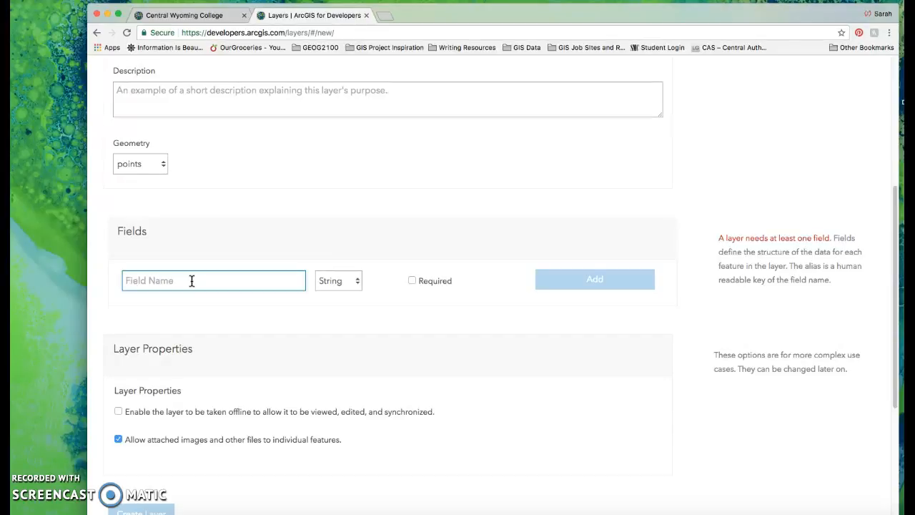
{"action": "type", "text": "P"}
{"action": "key", "text": "BackSpace"}
{"action": "type", "text": "Descri"}
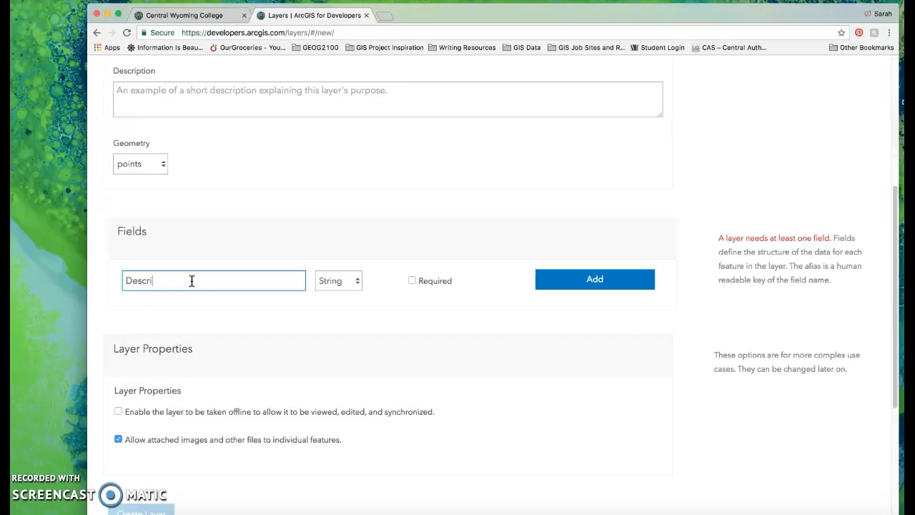
{"action": "type", "text": "ption"}
{"action": "left_click", "coordinate": [351, 284]}
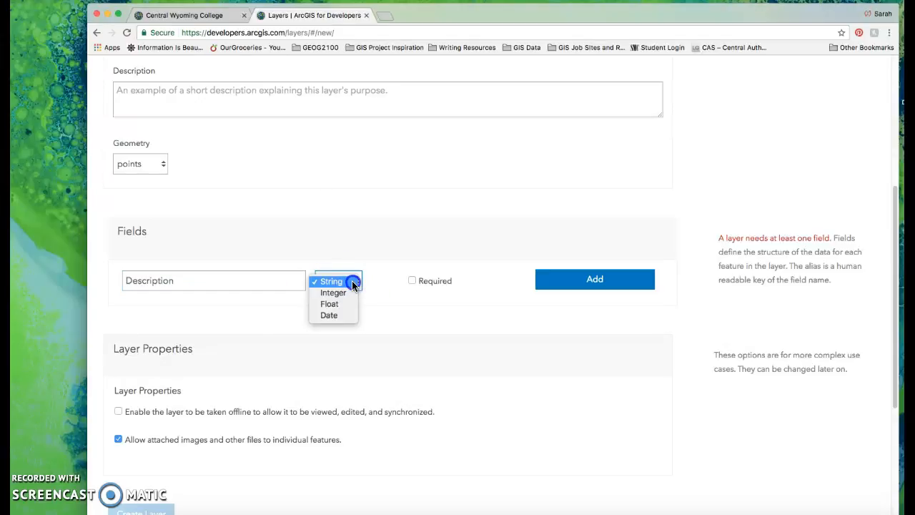
{"action": "left_click", "coordinate": [352, 282]}
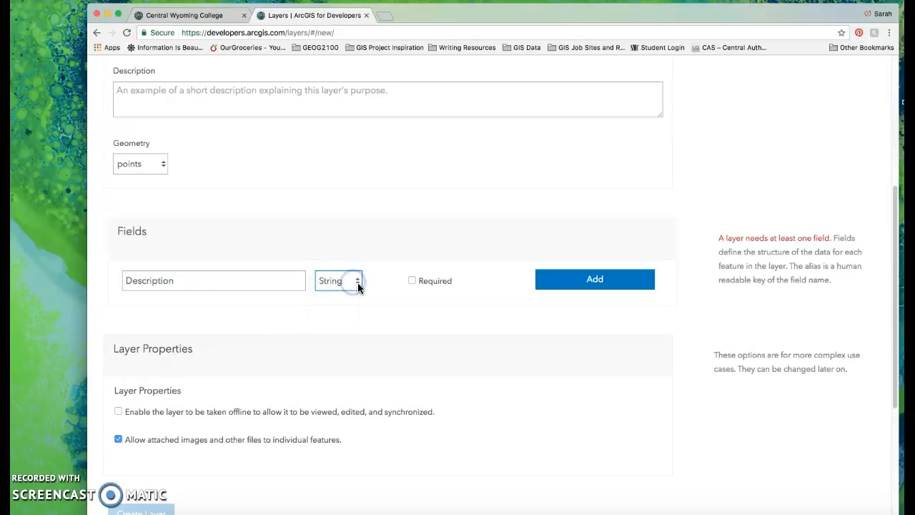
{"action": "left_click", "coordinate": [413, 281]}
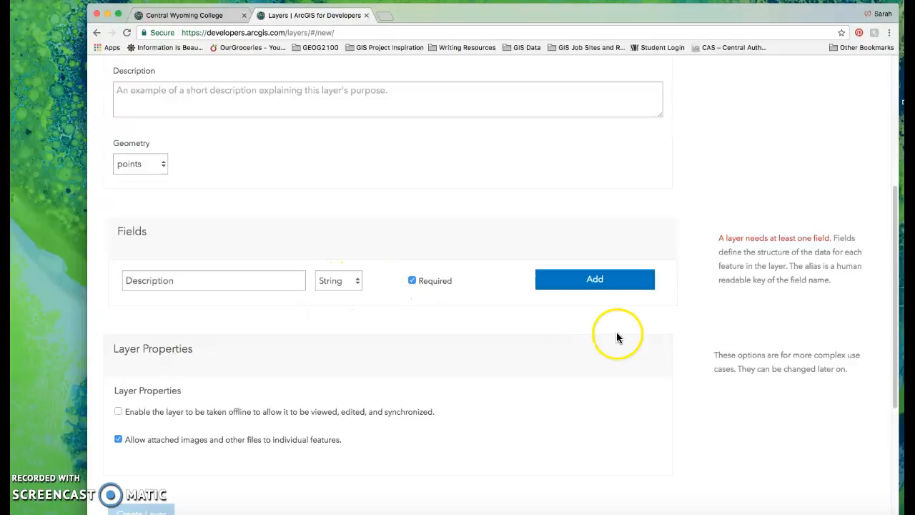
{"action": "left_click", "coordinate": [601, 280]}
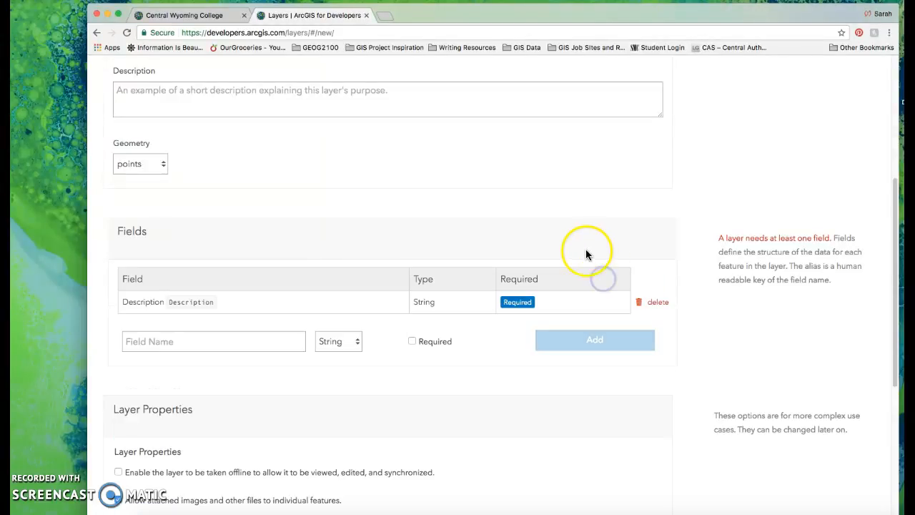
Review the layer's details, field and properties, and create the Public Loos layer.
{"action": "scroll", "coordinate": [595, 249], "scroll_direction": "up", "scroll_amount": 5}
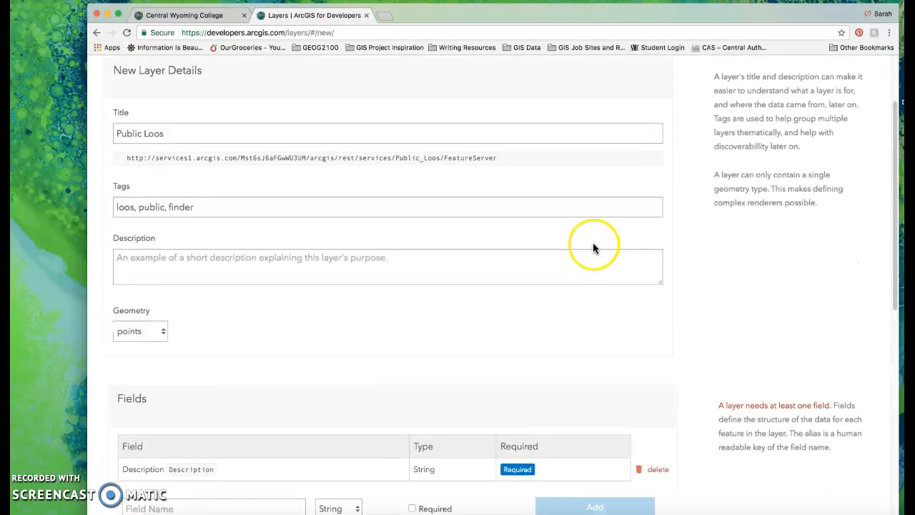
{"action": "scroll", "coordinate": [593, 248], "scroll_direction": "up", "scroll_amount": 2}
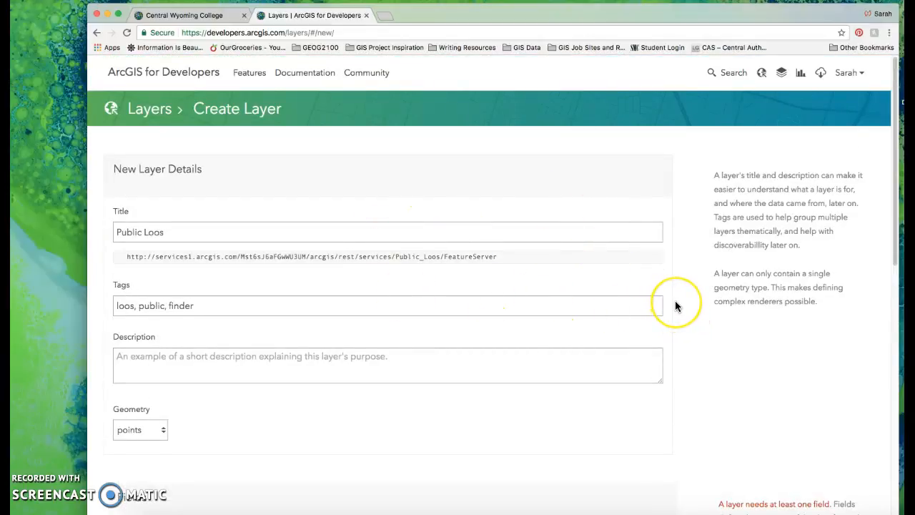
{"action": "scroll", "coordinate": [675, 306], "scroll_direction": "down", "scroll_amount": 4}
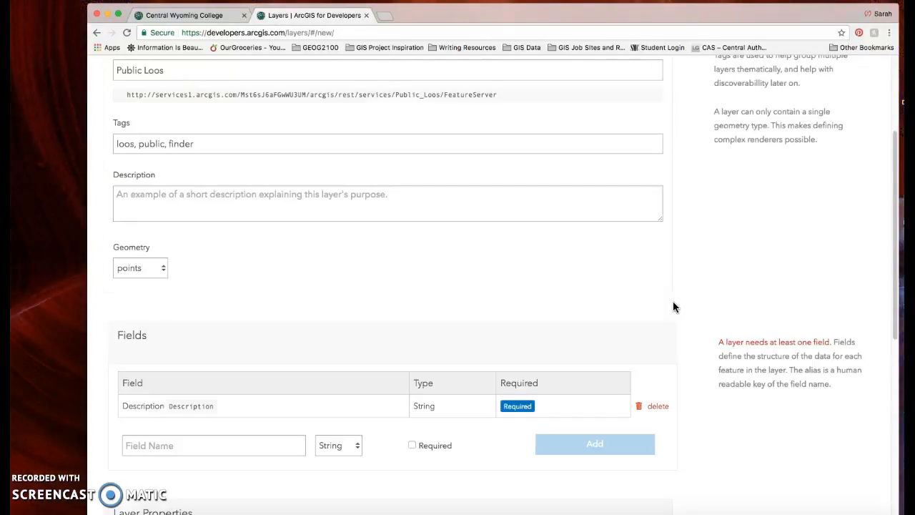
{"action": "scroll", "coordinate": [653, 306], "scroll_direction": "down", "scroll_amount": 3}
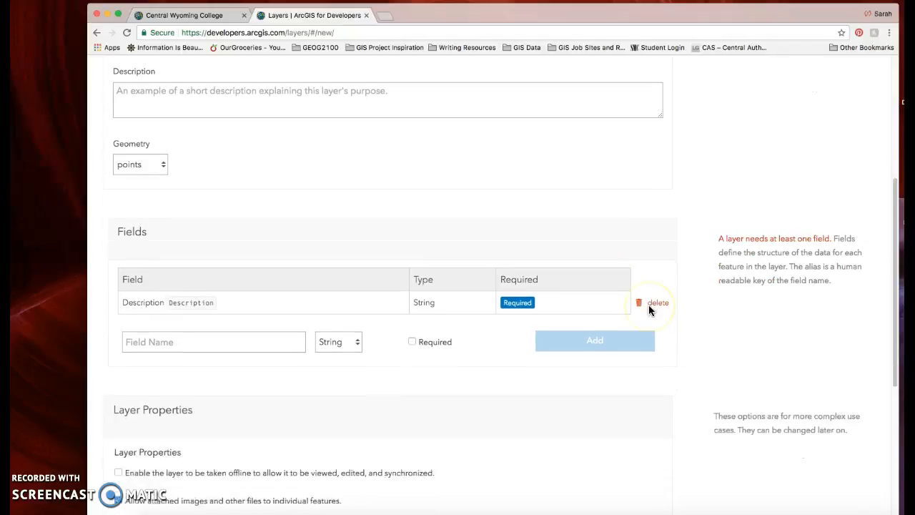
{"action": "scroll", "coordinate": [649, 307], "scroll_direction": "down", "scroll_amount": 4}
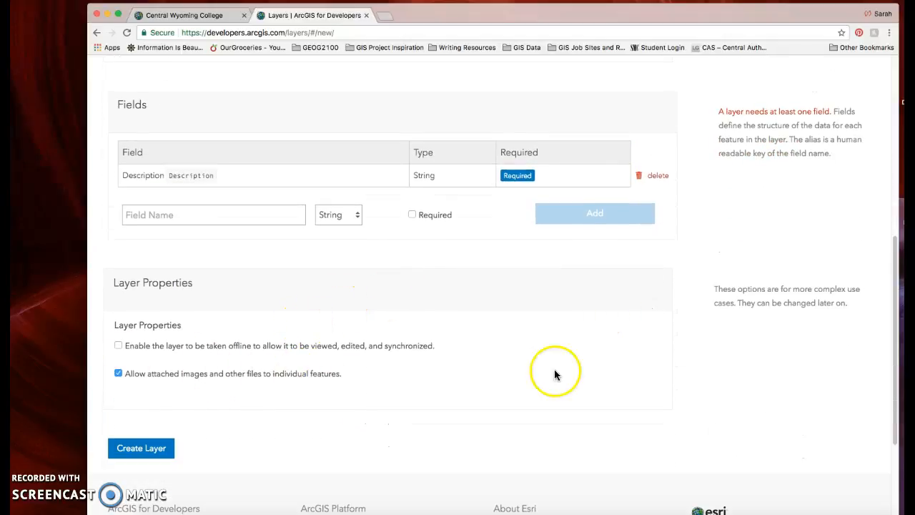
{"action": "scroll", "coordinate": [675, 362], "scroll_direction": "down", "scroll_amount": 5}
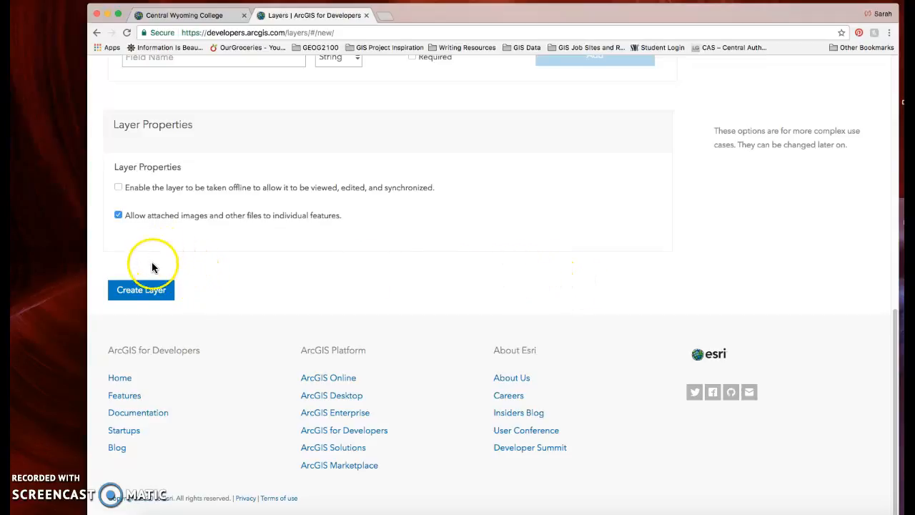
{"action": "left_click", "coordinate": [145, 292]}
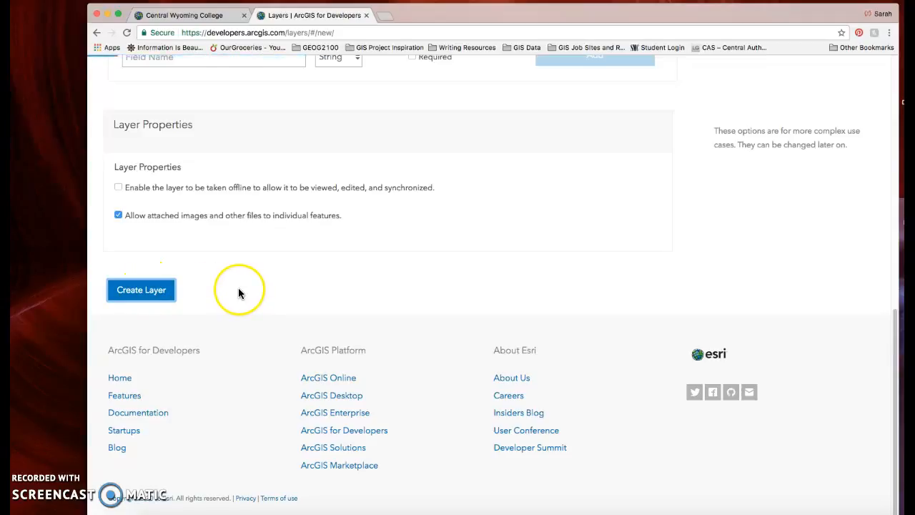
{"action": "left_click", "coordinate": [410, 271]}
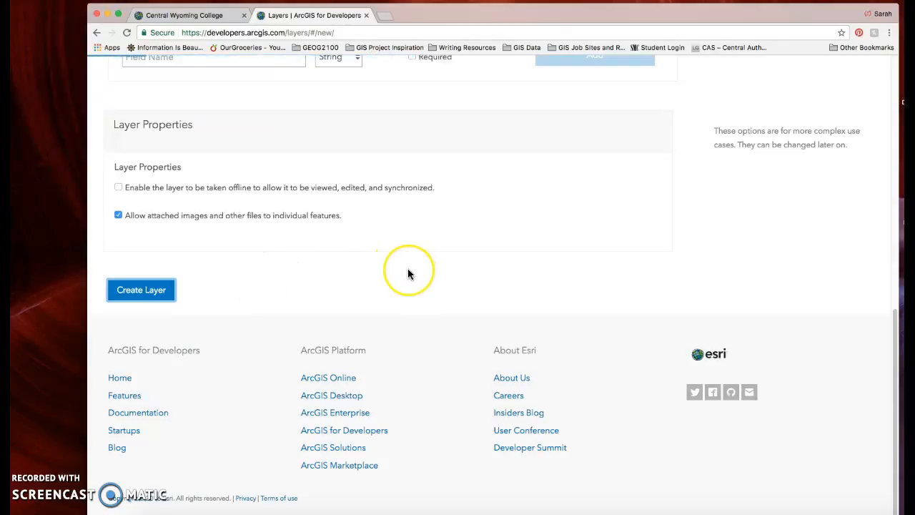
{"action": "left_click", "coordinate": [413, 272]}
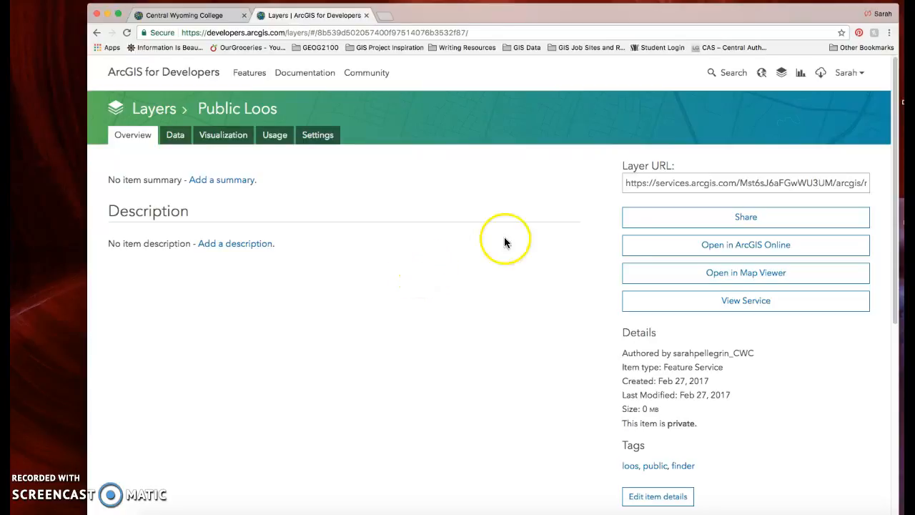
Open the new Public Loos layer in the map viewer.
{"action": "left_click", "coordinate": [772, 276]}
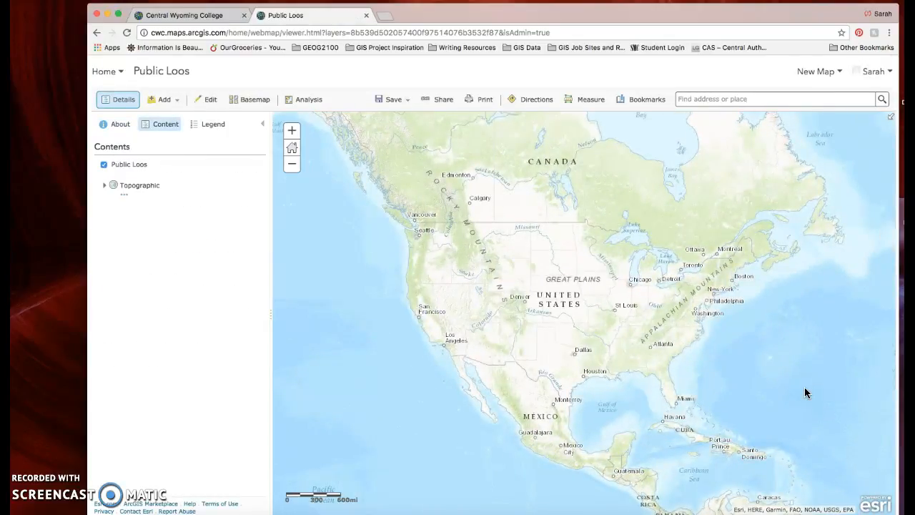
{"action": "left_click", "coordinate": [647, 272]}
{"action": "left_click", "coordinate": [133, 169]}
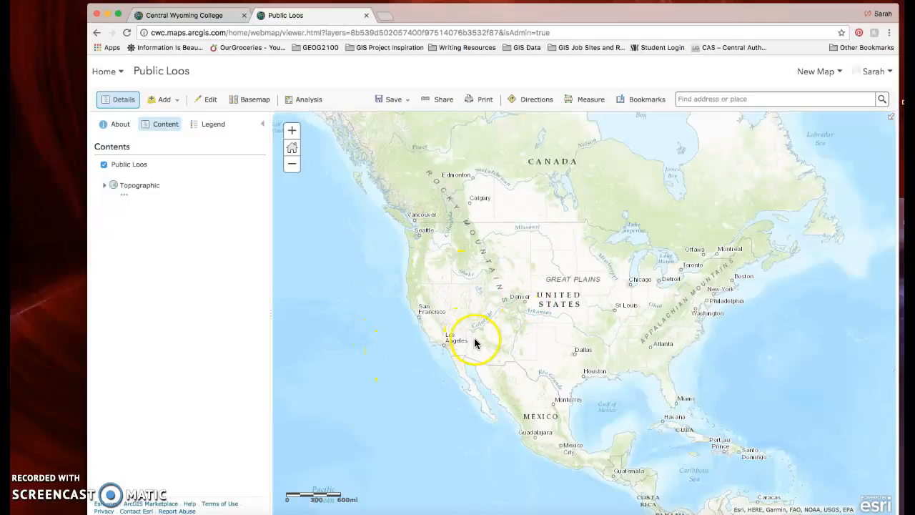
Bring the map from North America to central London, close enough to show Fitzrovia, Hyde Park and the Thames.
{"action": "left_click_drag", "start_coordinate": [694, 277], "coordinate": [457, 319]}
{"action": "left_click_drag", "start_coordinate": [686, 296], "coordinate": [429, 347]}
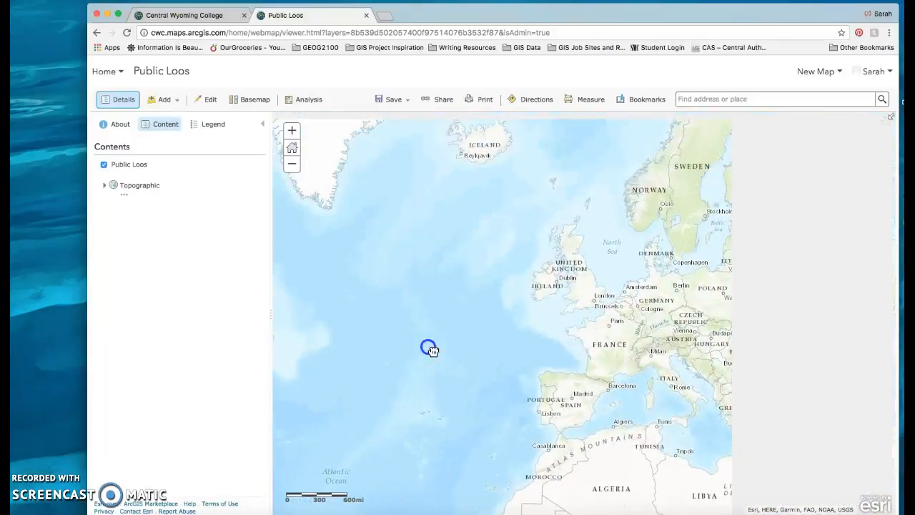
{"action": "left_click_drag", "start_coordinate": [644, 306], "coordinate": [629, 290]}
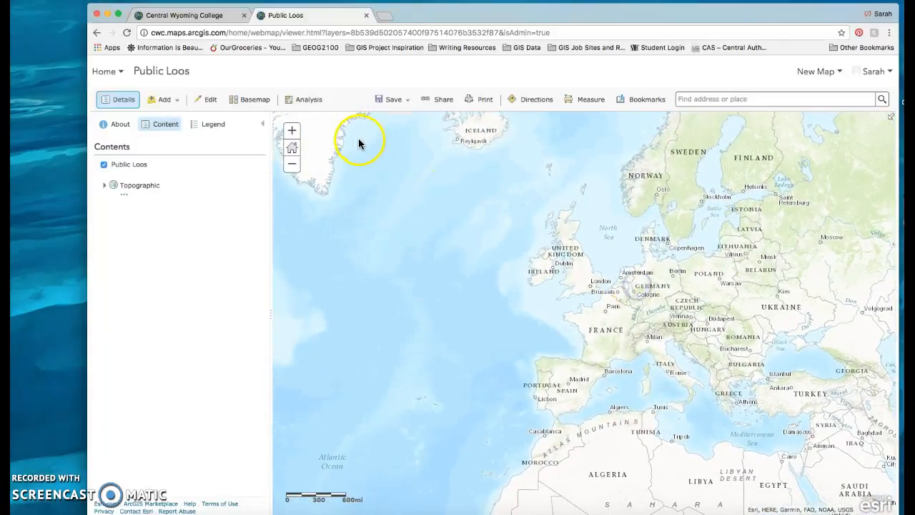
{"action": "left_click", "coordinate": [292, 131]}
{"action": "left_click", "coordinate": [292, 132]}
{"action": "left_click", "coordinate": [292, 132]}
{"action": "left_click_drag", "start_coordinate": [592, 191], "coordinate": [552, 365]}
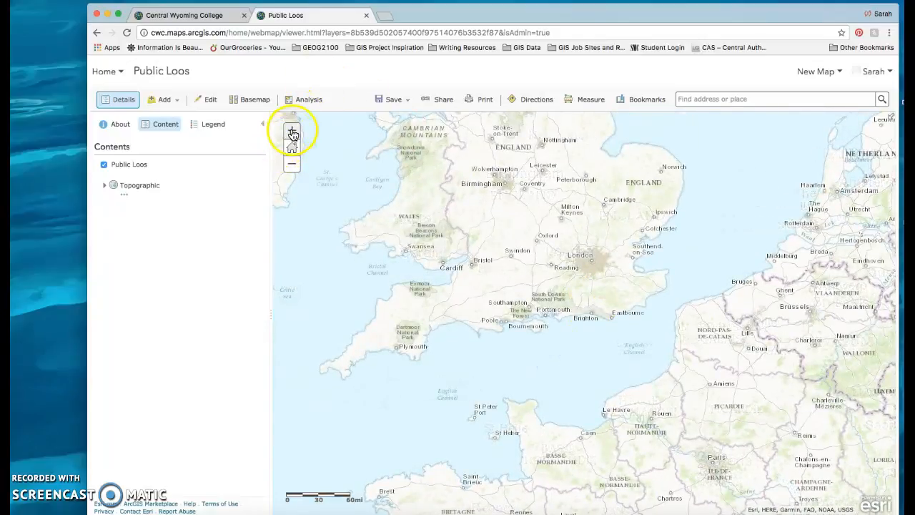
{"action": "left_click", "coordinate": [291, 130]}
{"action": "left_click_drag", "start_coordinate": [538, 201], "coordinate": [539, 238]}
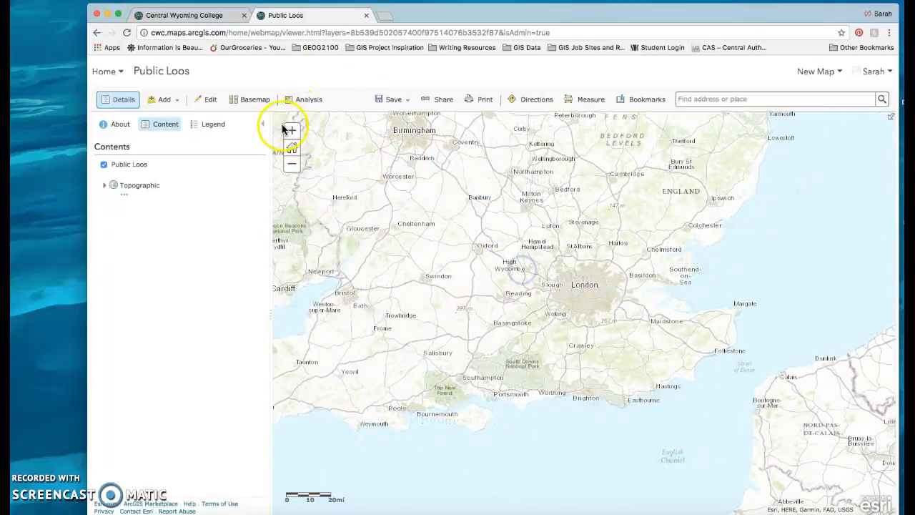
{"action": "left_click", "coordinate": [292, 131]}
{"action": "left_click", "coordinate": [291, 132]}
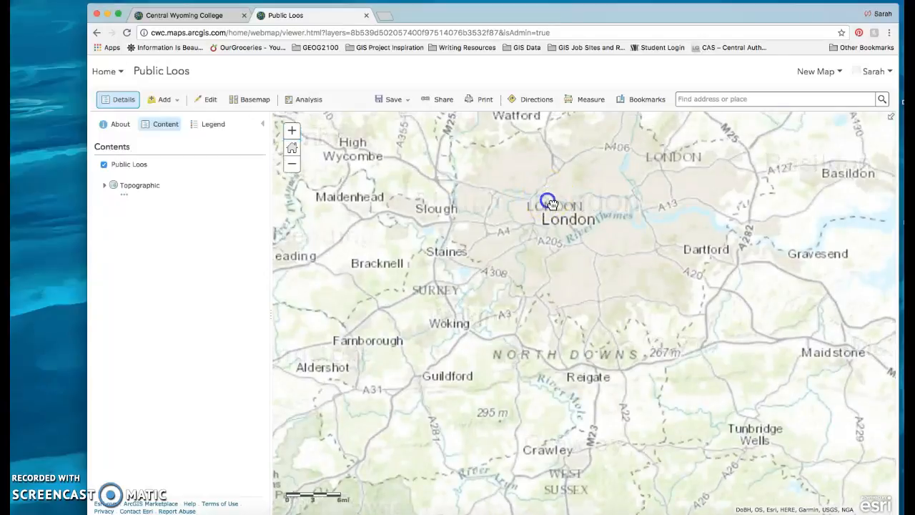
{"action": "left_click_drag", "start_coordinate": [547, 202], "coordinate": [550, 260]}
{"action": "left_click", "coordinate": [293, 131]}
{"action": "left_click", "coordinate": [292, 131]}
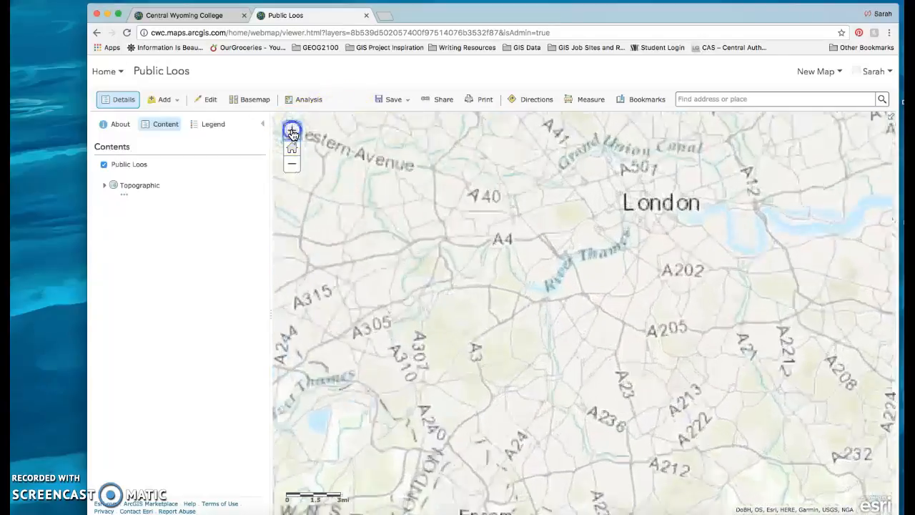
{"action": "left_click_drag", "start_coordinate": [689, 181], "coordinate": [547, 268]}
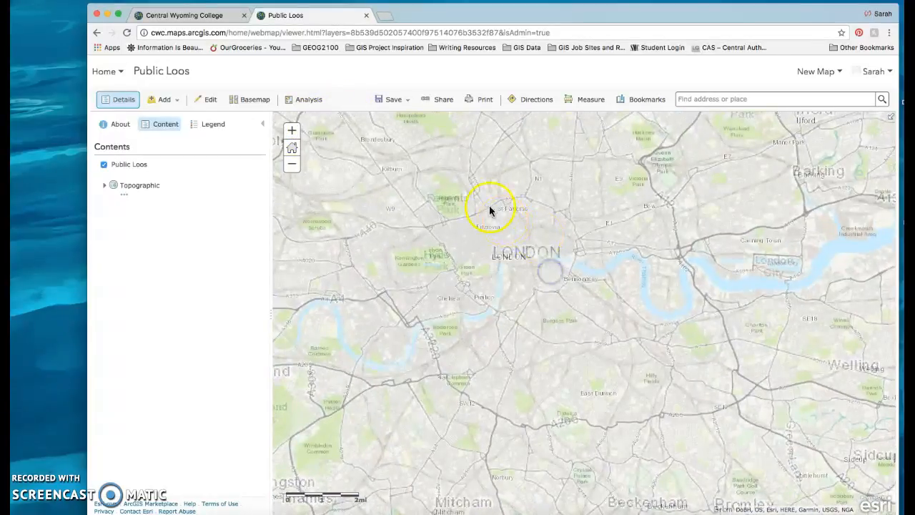
{"action": "left_click", "coordinate": [295, 131]}
{"action": "left_click_drag", "start_coordinate": [459, 186], "coordinate": [612, 296]}
{"action": "left_click", "coordinate": [293, 130]}
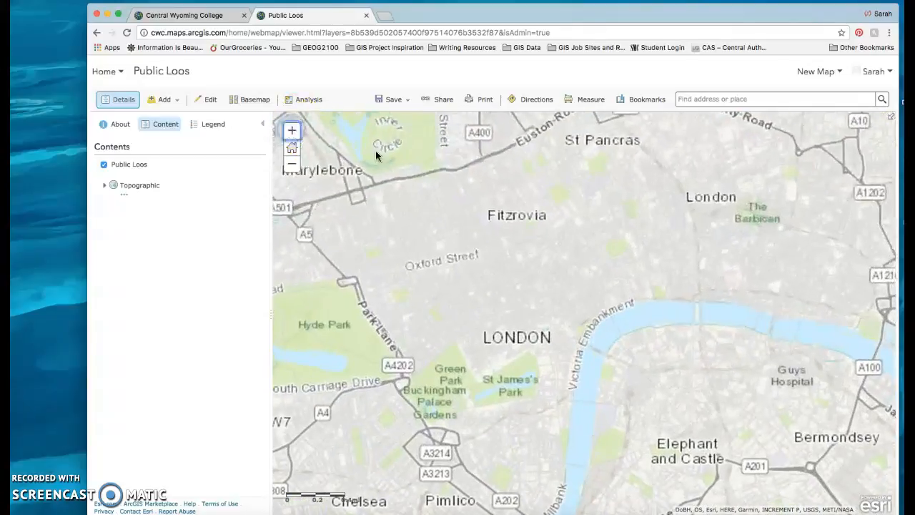
Save the central London web map with the title "Show me the Loo" and the tags "loo" and "public".
{"action": "left_click_drag", "start_coordinate": [746, 311], "coordinate": [647, 278]}
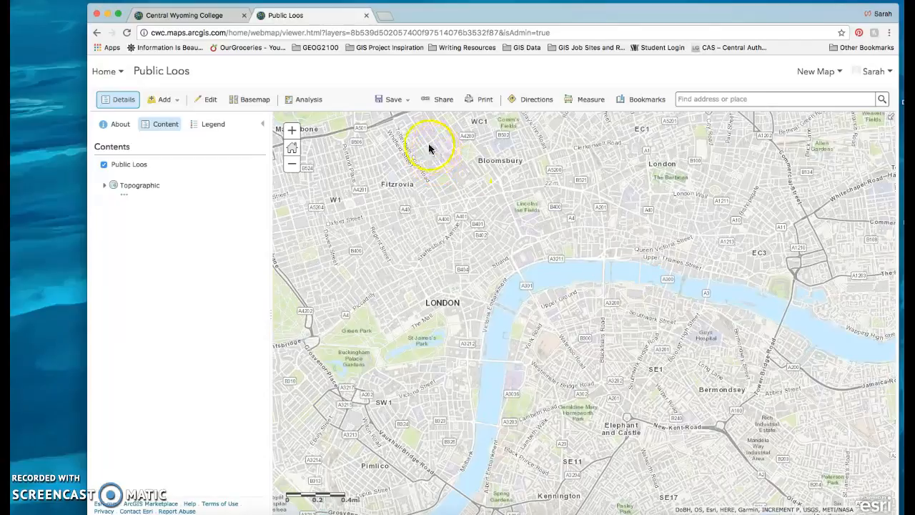
{"action": "left_click", "coordinate": [403, 100]}
{"action": "left_click", "coordinate": [386, 115]}
{"action": "left_click", "coordinate": [485, 264]}
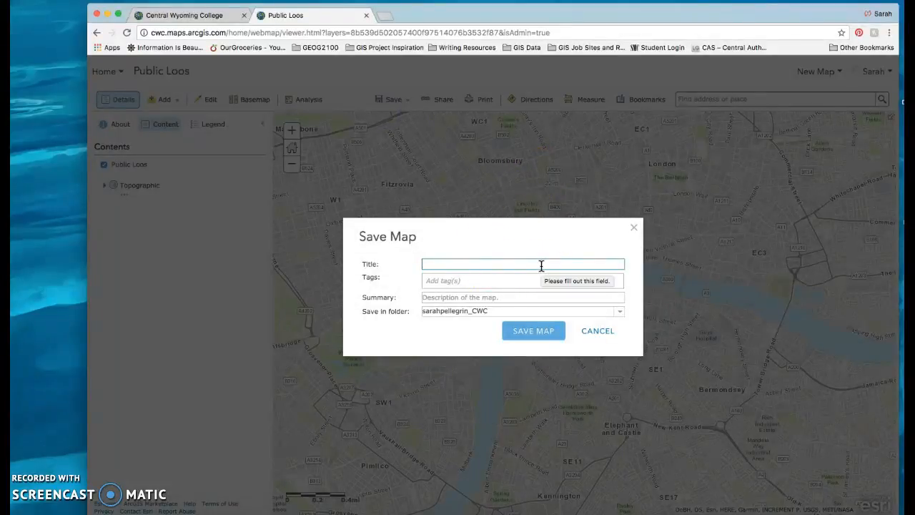
{"action": "type", "text": "Show me the Loo"}
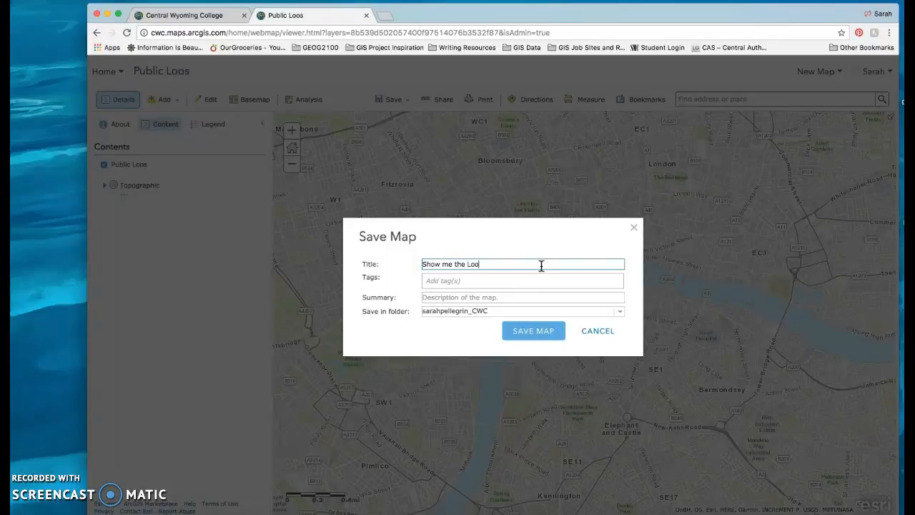
{"action": "left_click", "coordinate": [530, 275]}
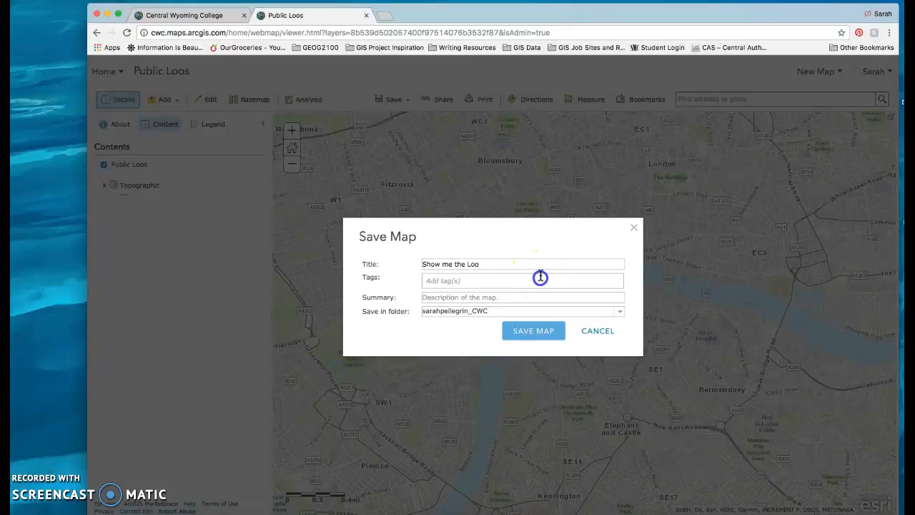
{"action": "left_click", "coordinate": [458, 280]}
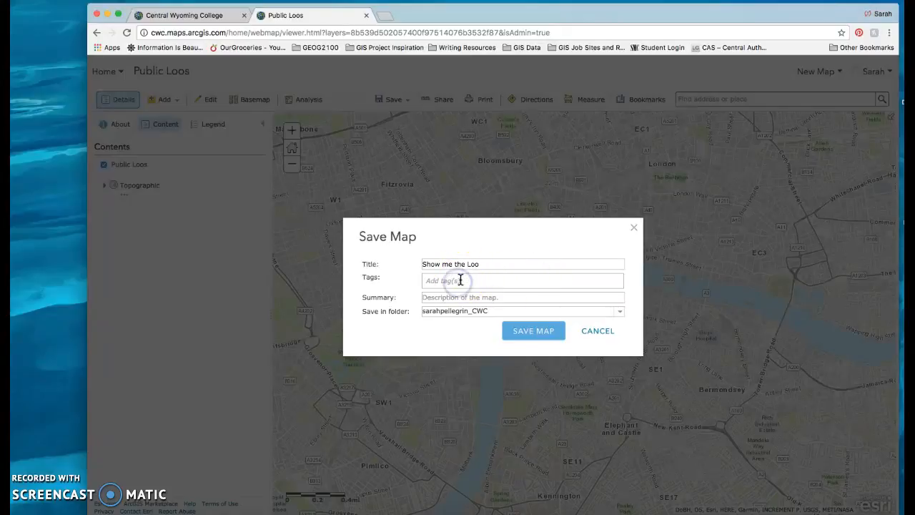
{"action": "type", "text": "loo, public"}
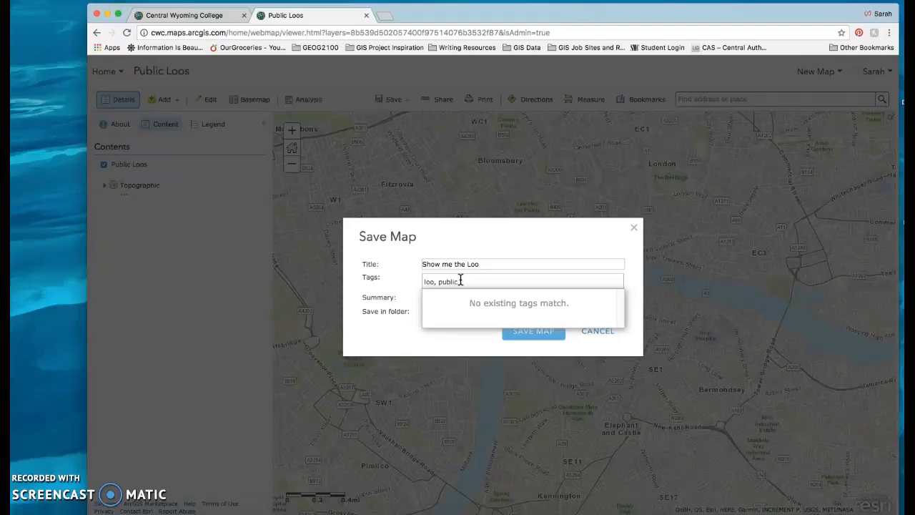
{"action": "key", "text": "Return"}
{"action": "left_click", "coordinate": [520, 328]}
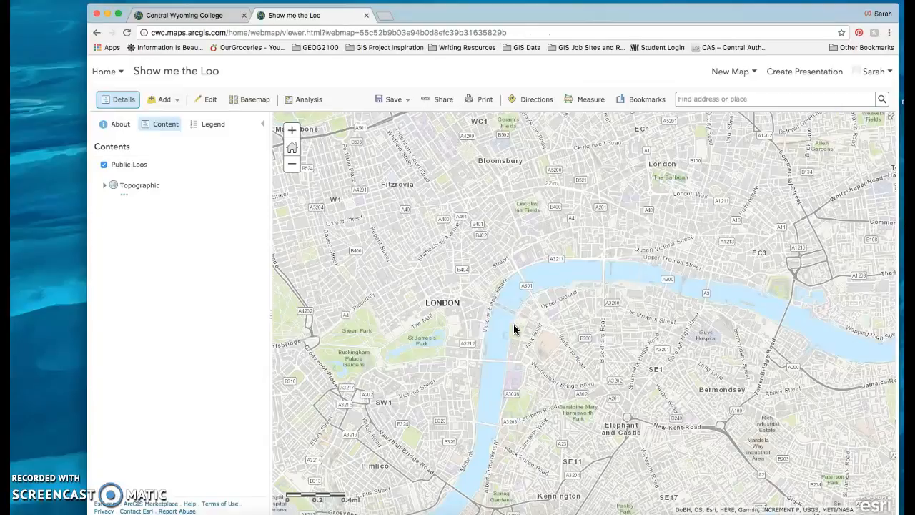
Share the map as a new web app, choosing the Edit template from the Collect/Edit Data configurable apps.
{"action": "left_click", "coordinate": [443, 102]}
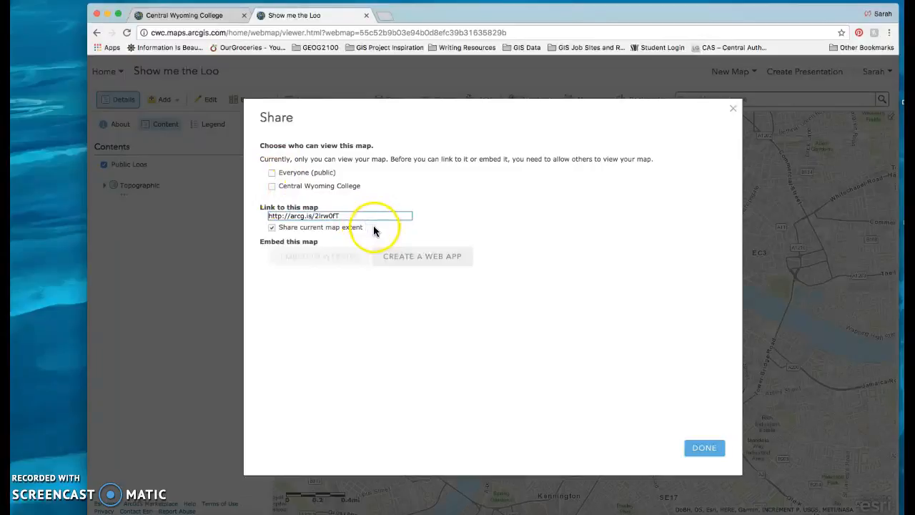
{"action": "left_click", "coordinate": [431, 259]}
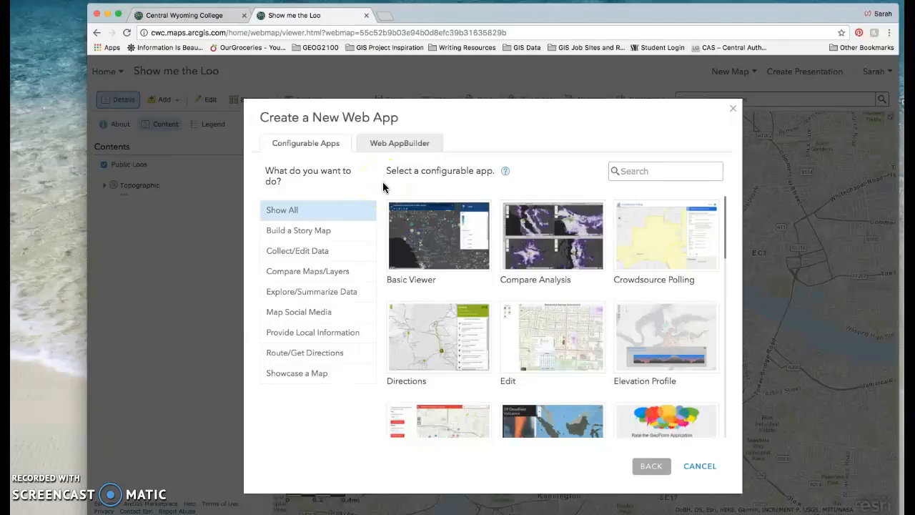
{"action": "left_click", "coordinate": [322, 254]}
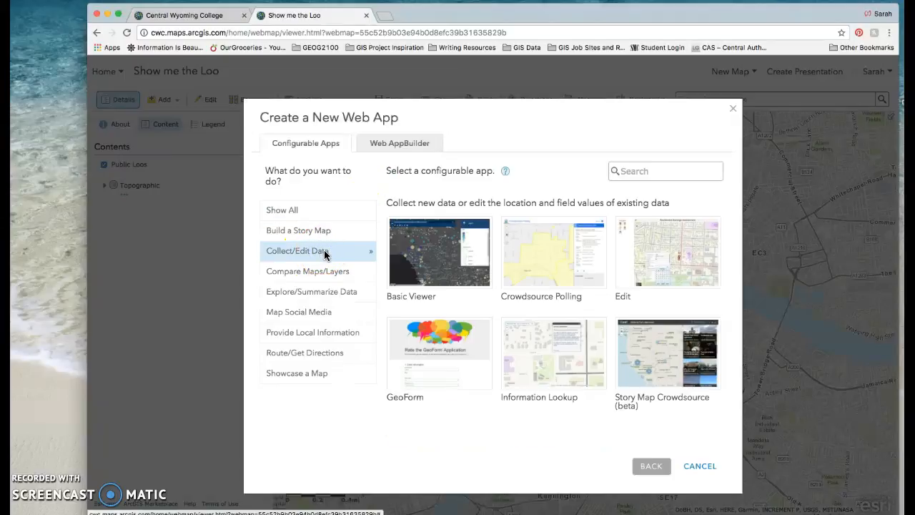
{"action": "mouse_move", "coordinate": [652, 223]}
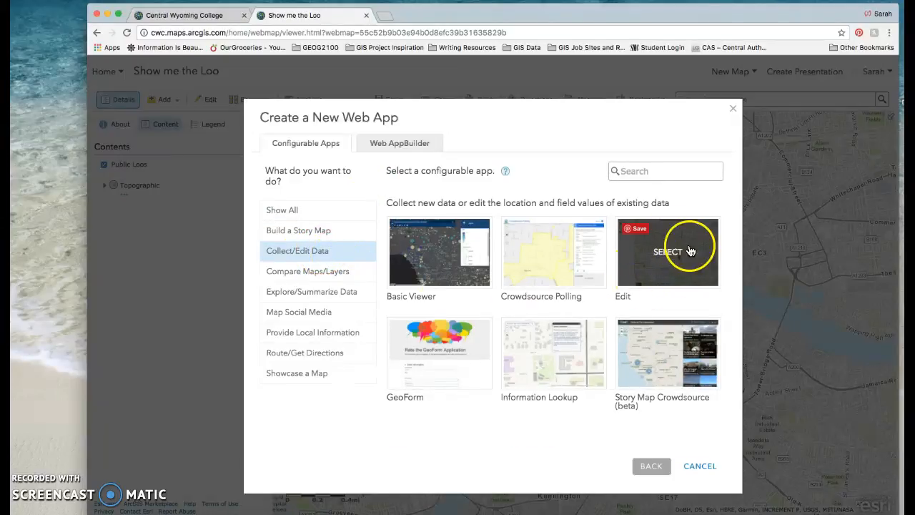
{"action": "left_click", "coordinate": [688, 254]}
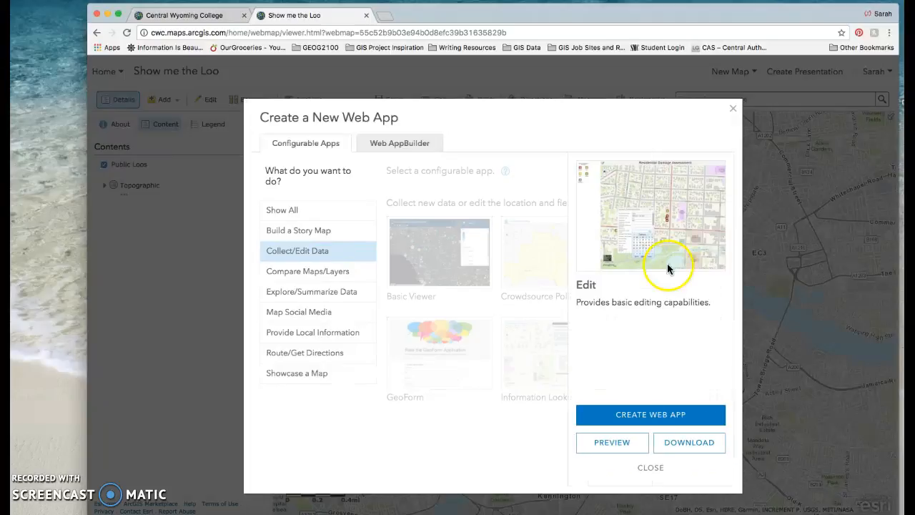
Create the web app from the Edit template, keeping the prefilled title, tags and folder.
{"action": "left_click", "coordinate": [662, 415]}
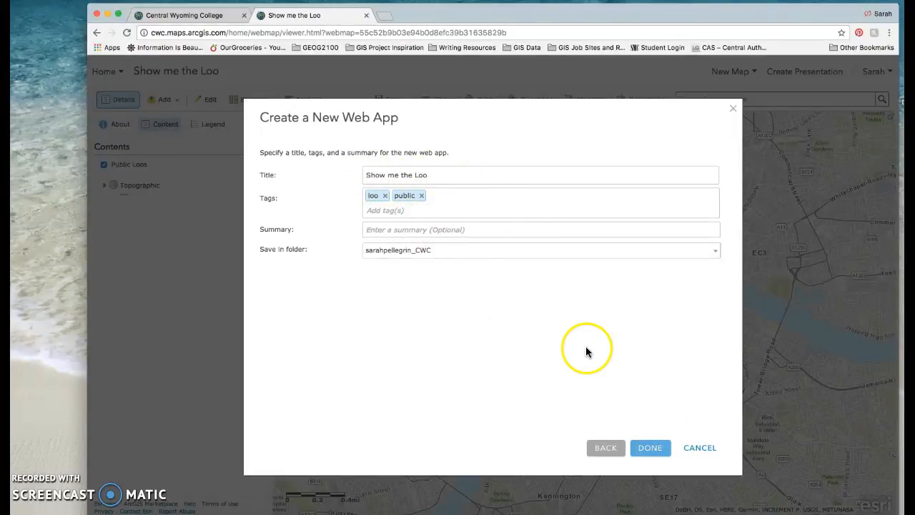
{"action": "left_click", "coordinate": [651, 449]}
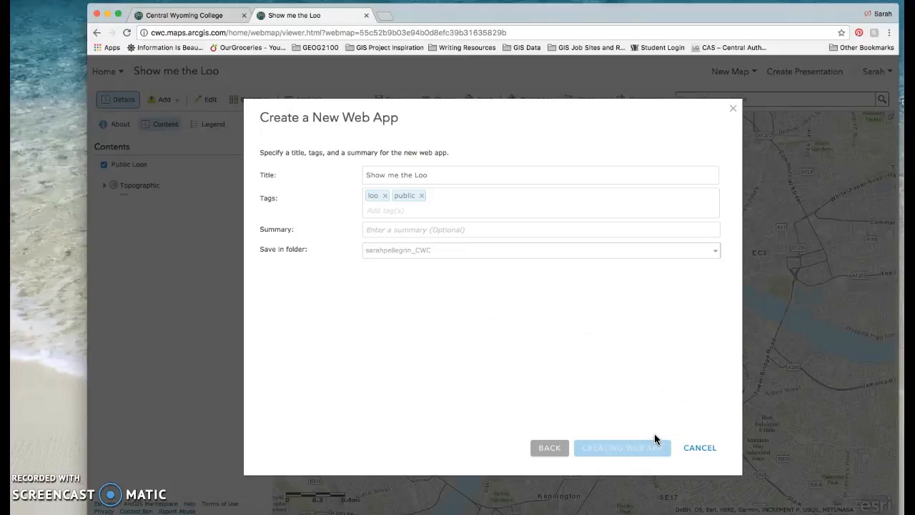
{"action": "left_click", "coordinate": [661, 440]}
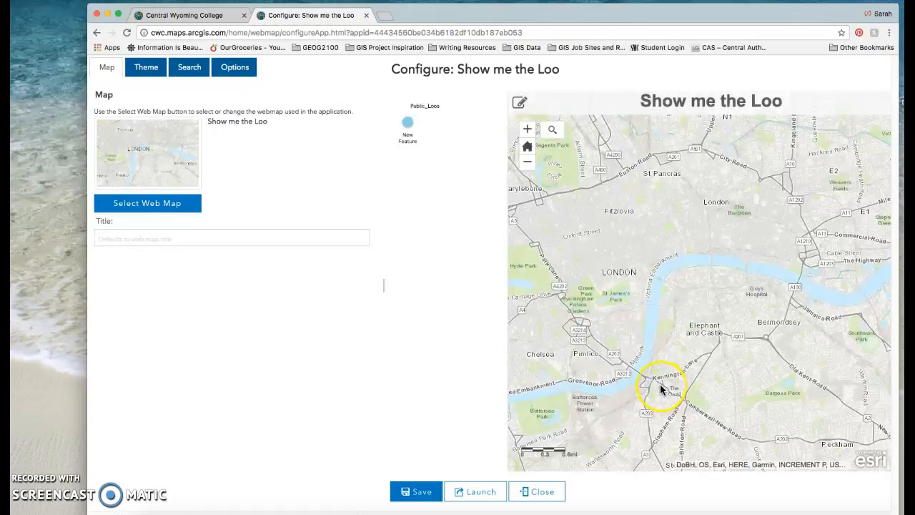
Review the app's theme, search and option settings without changes, and save and launch the app.
{"action": "left_click", "coordinate": [148, 67]}
{"action": "left_click", "coordinate": [190, 72]}
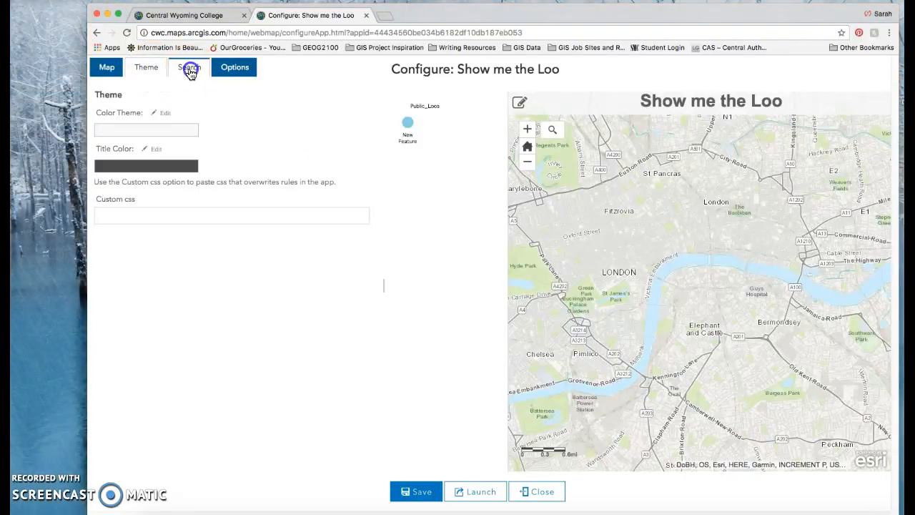
{"action": "left_click", "coordinate": [233, 69]}
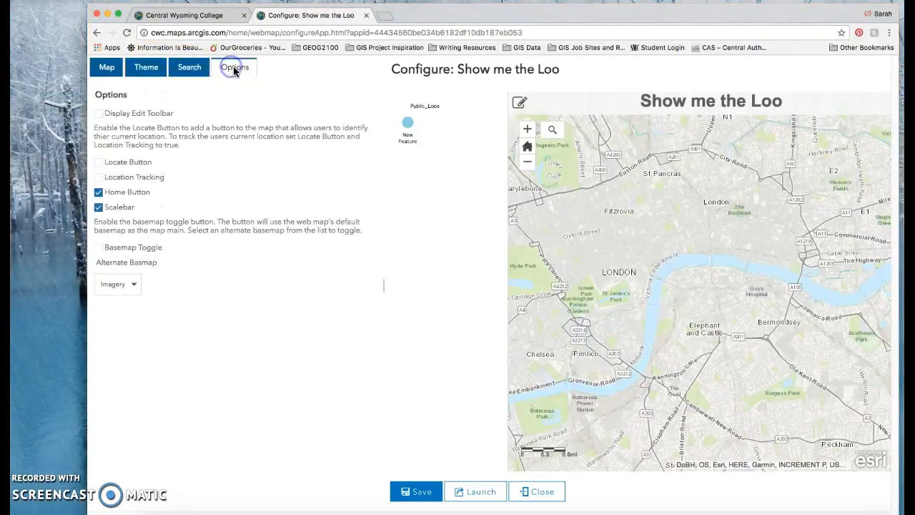
{"action": "left_click", "coordinate": [111, 67]}
{"action": "left_click", "coordinate": [414, 492]}
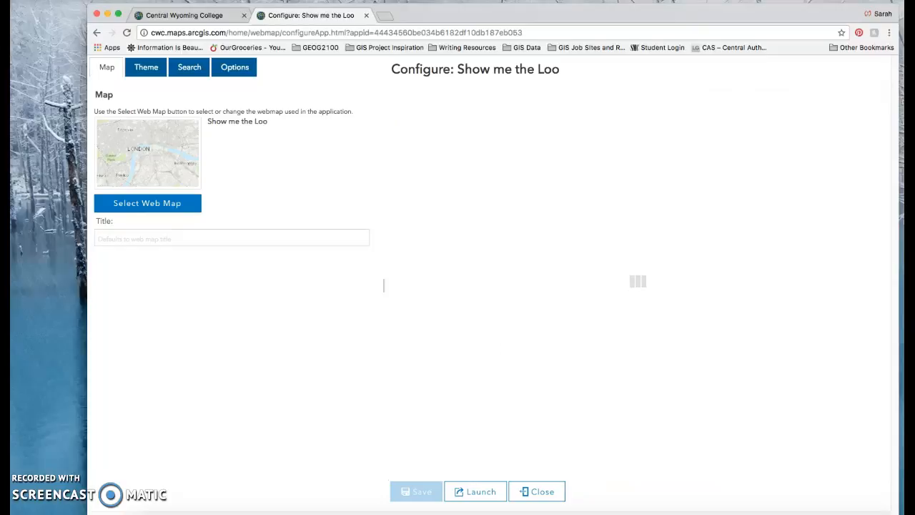
{"action": "left_click", "coordinate": [479, 493]}
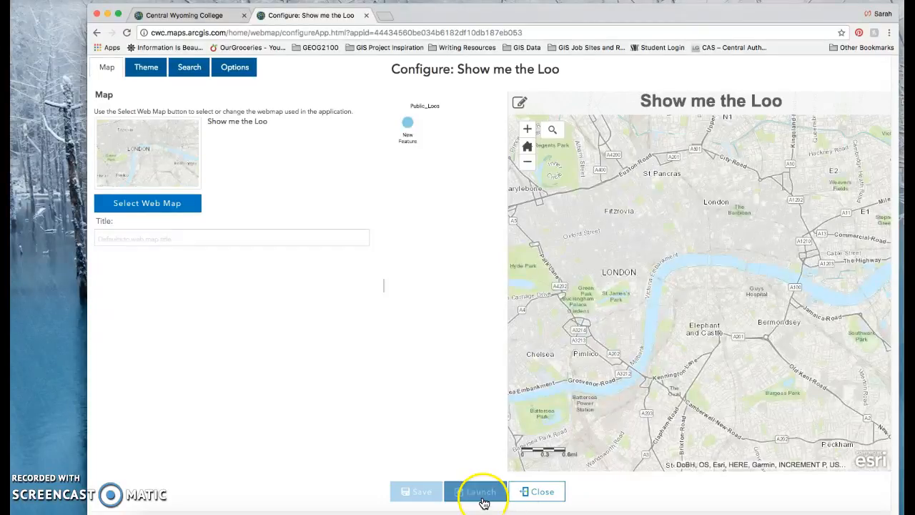